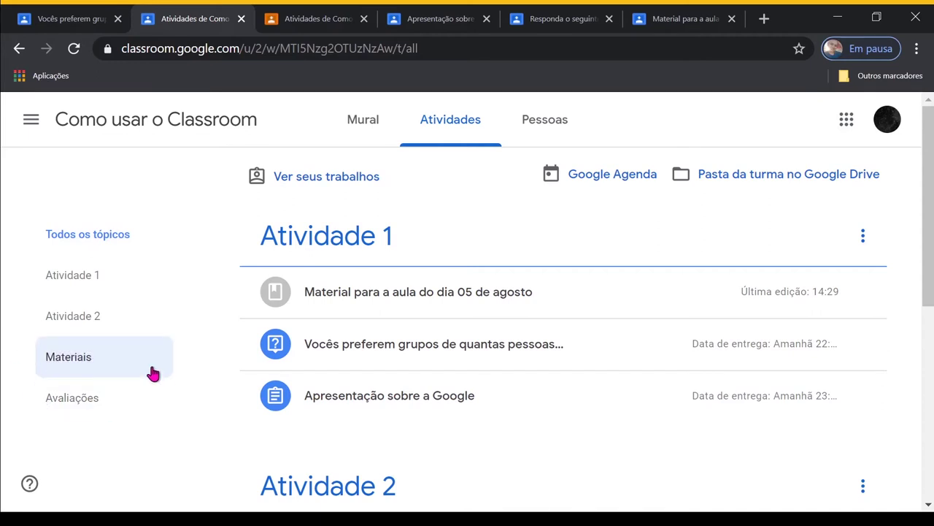
- View the topics Atividade 1, Atividade 2, Materiais and Avaliações, return to all topics, and check the Como usar o Meet class's activities
left_click(136, 274)
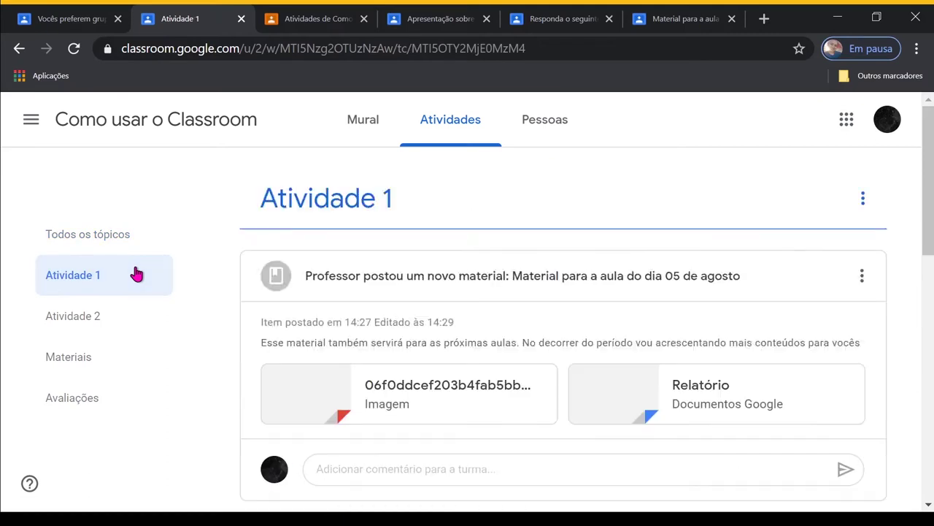
left_click(115, 320)
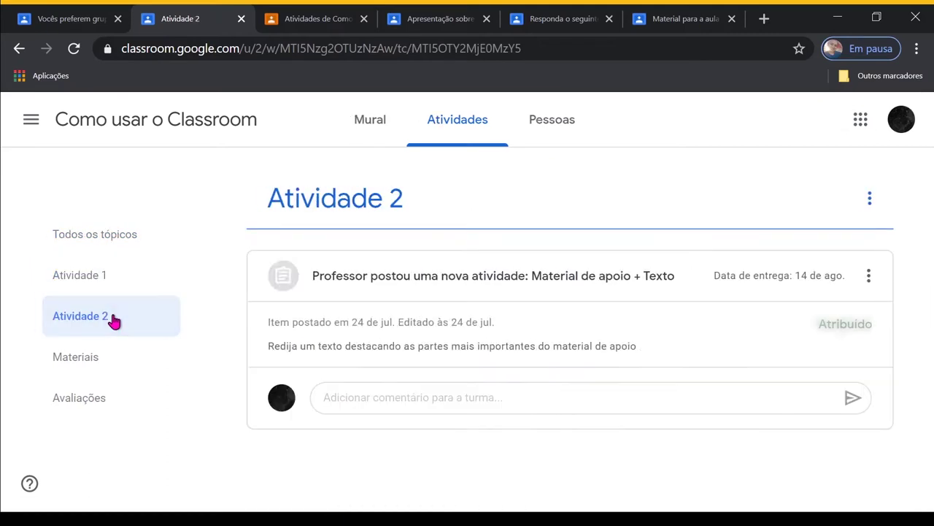
left_click(103, 364)
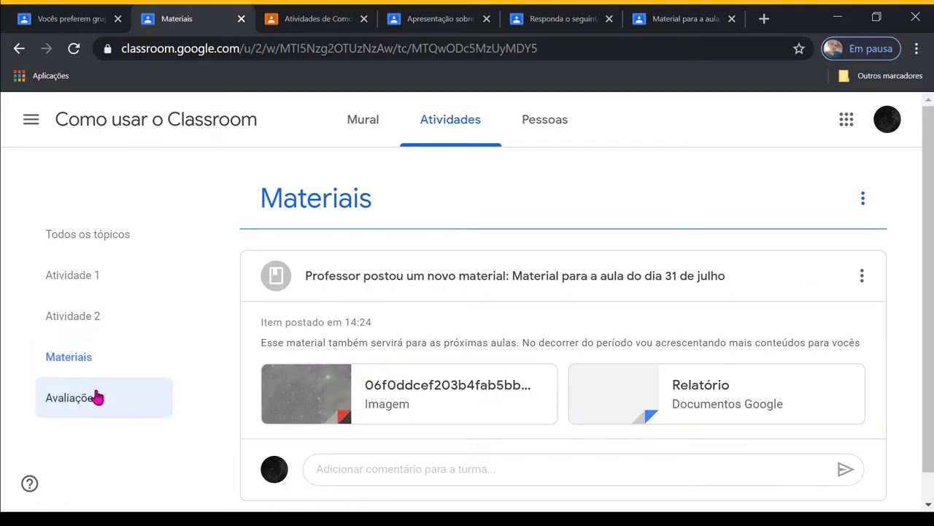
left_click(97, 396)
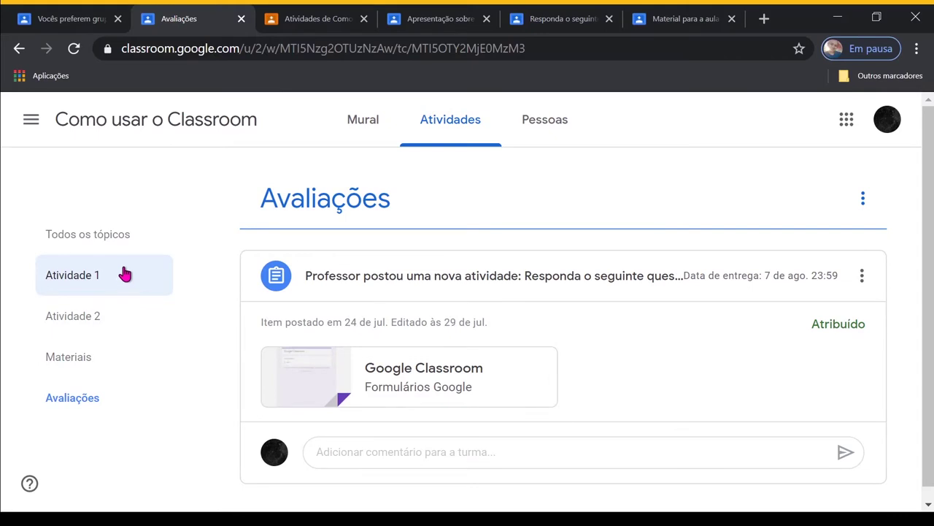
left_click(126, 235)
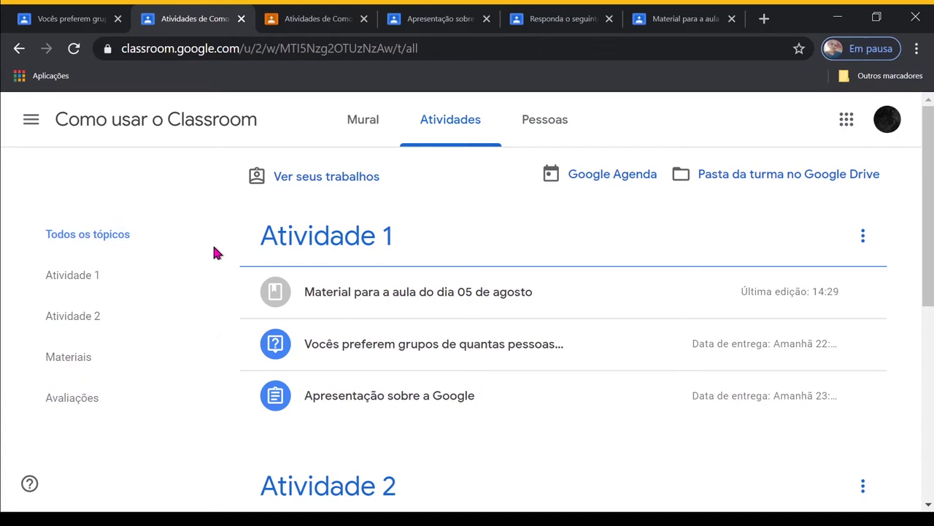
left_click(314, 21)
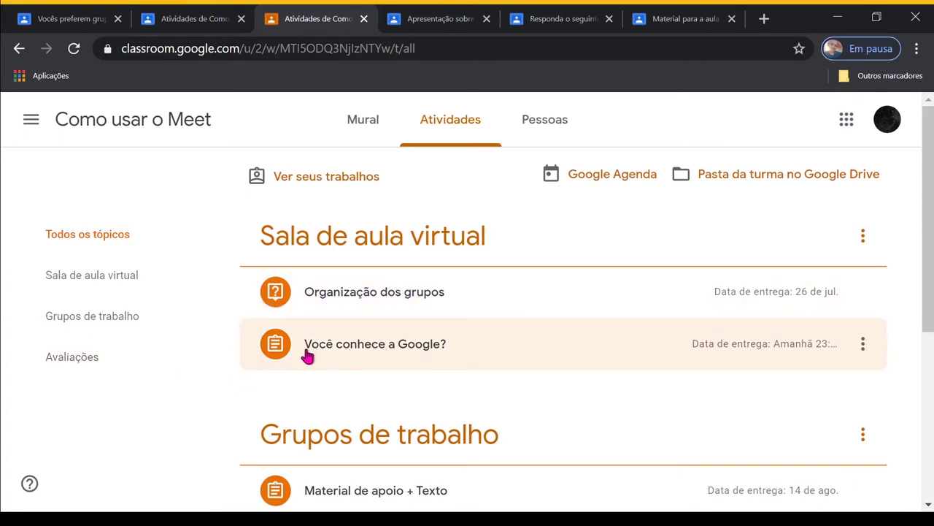
left_click(214, 24)
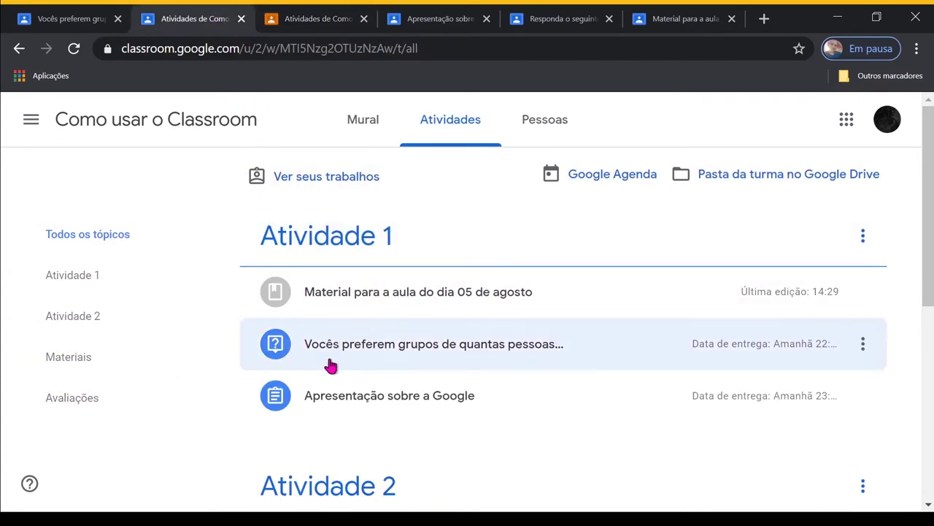
- Expand and collapse each of the three items under Atividade 1 to preview the material, question and assignment
left_click(381, 295)
left_click(382, 296)
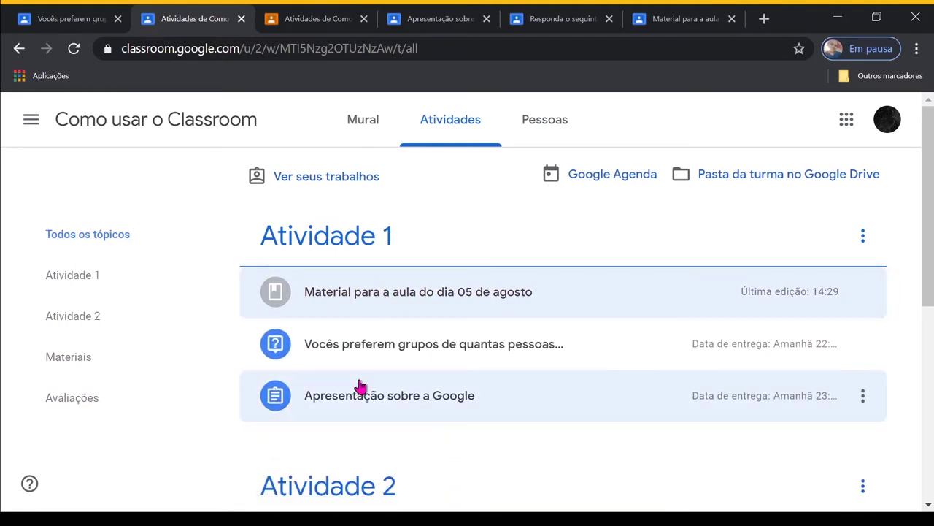
left_click(357, 358)
left_click(354, 358)
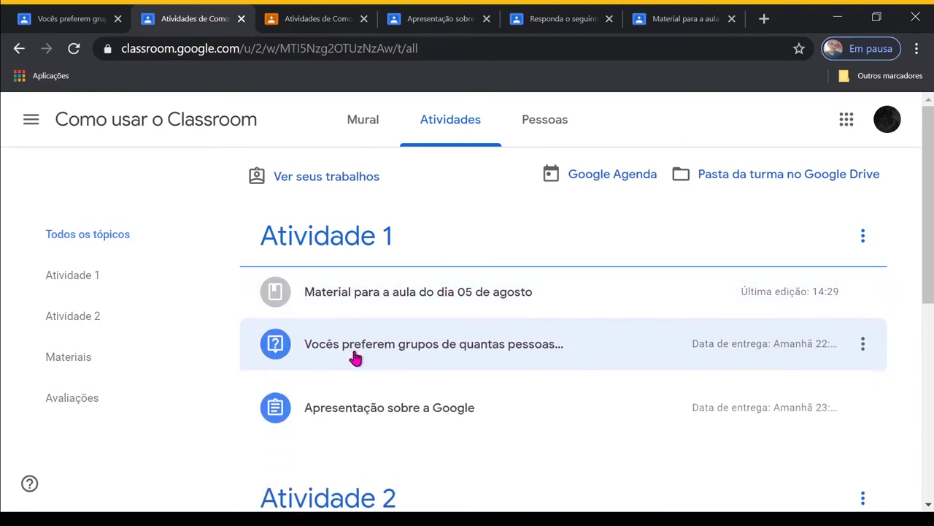
left_click(354, 403)
left_click(354, 402)
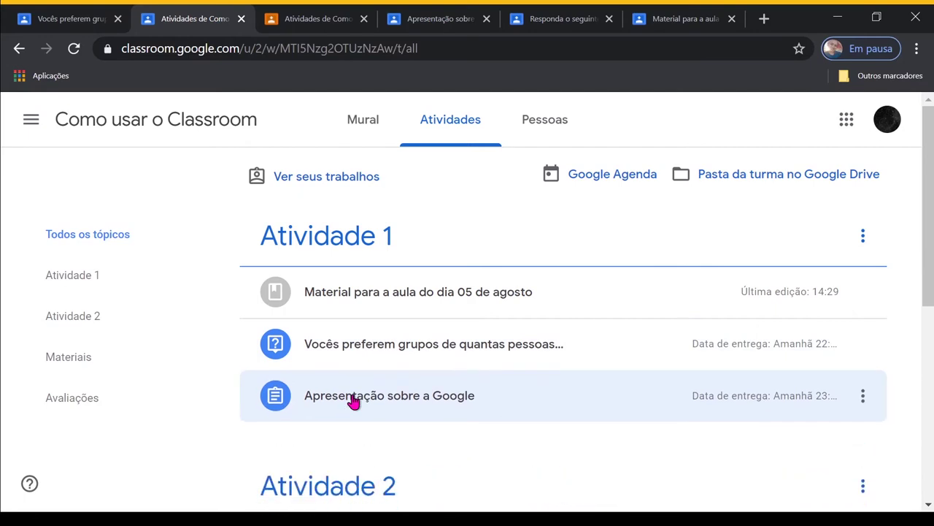
- Expand the group-size question under Atividade 1, choose answer 3 in its preview, and try to submit it
left_click(369, 348)
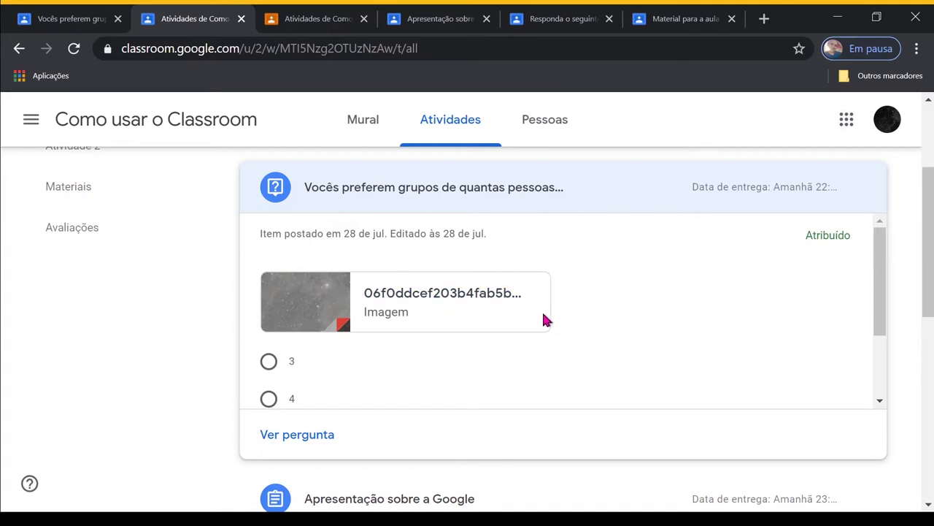
scroll(349, 359, "down", 1)
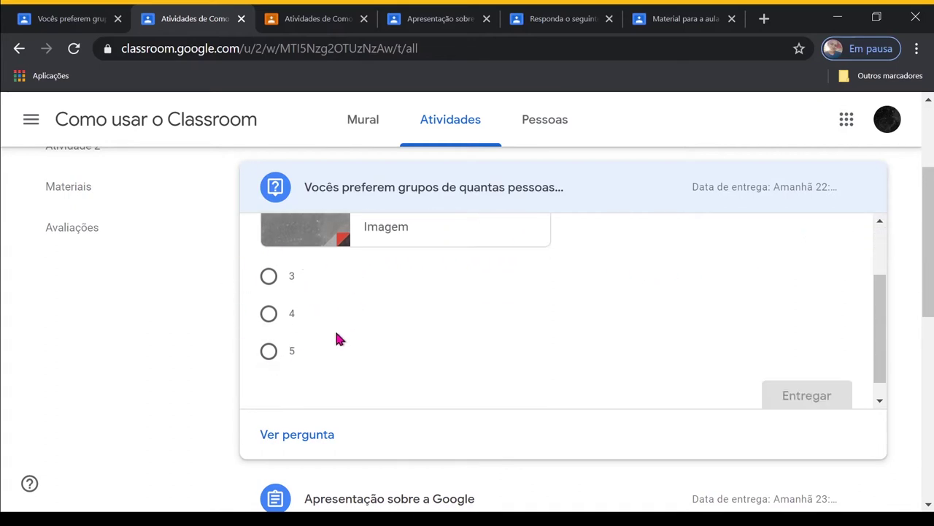
left_click(269, 277)
scroll(823, 295, "down", 1)
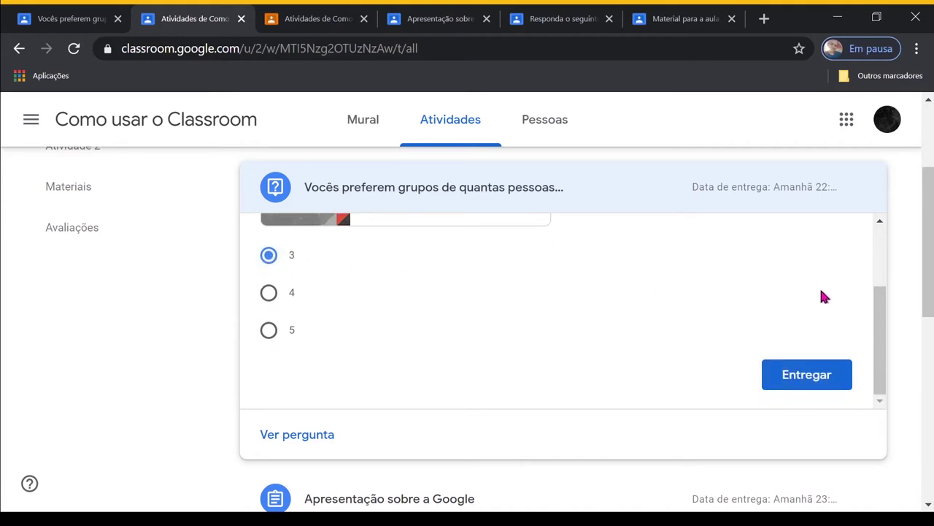
left_click(765, 376)
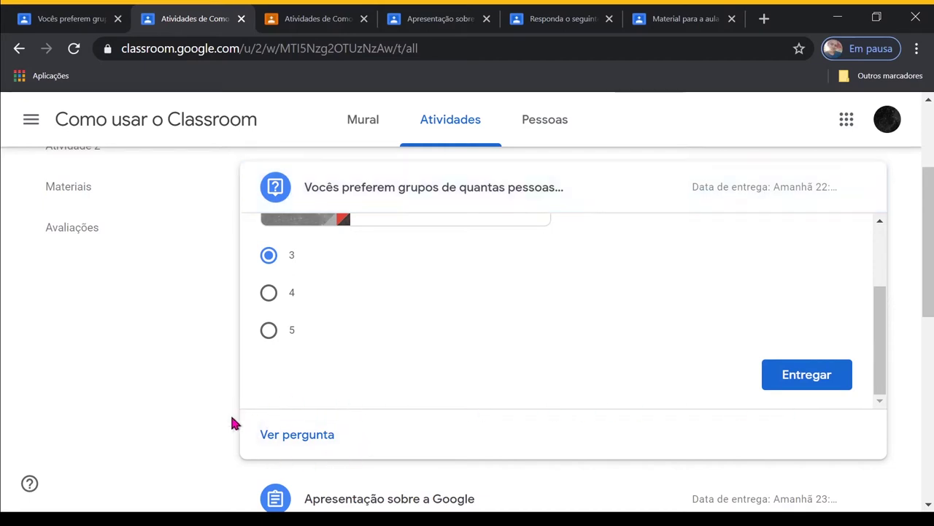
- Open the group-size question's full page, choose answer 3, and start the submission but cancel it at the confirmation
left_click(303, 447)
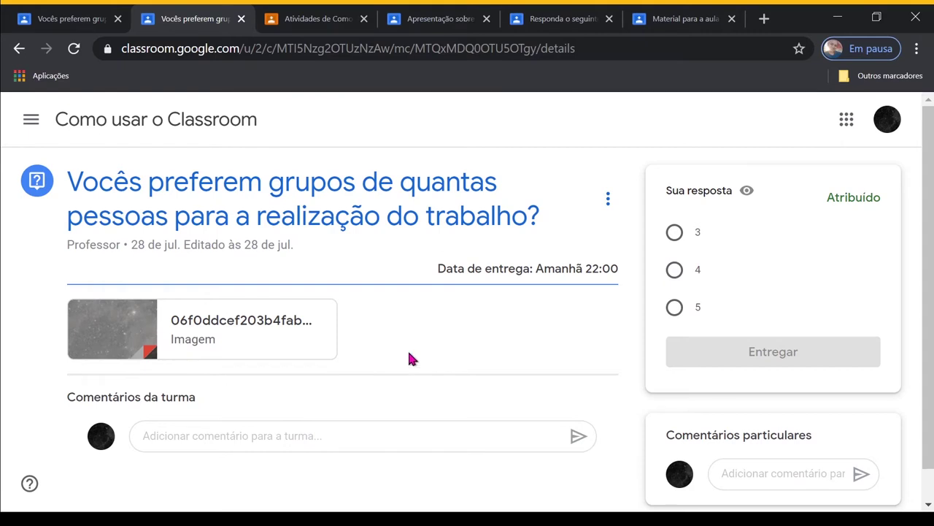
left_click(675, 232)
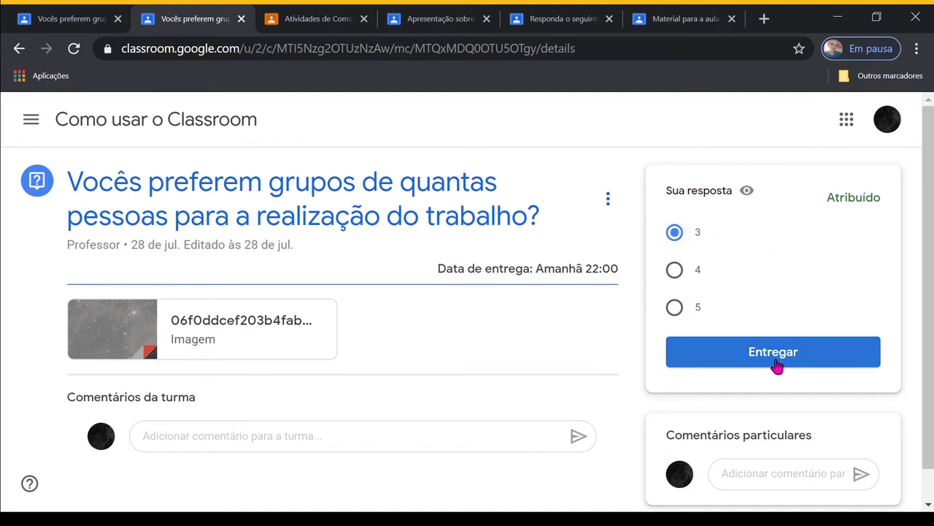
left_click(775, 363)
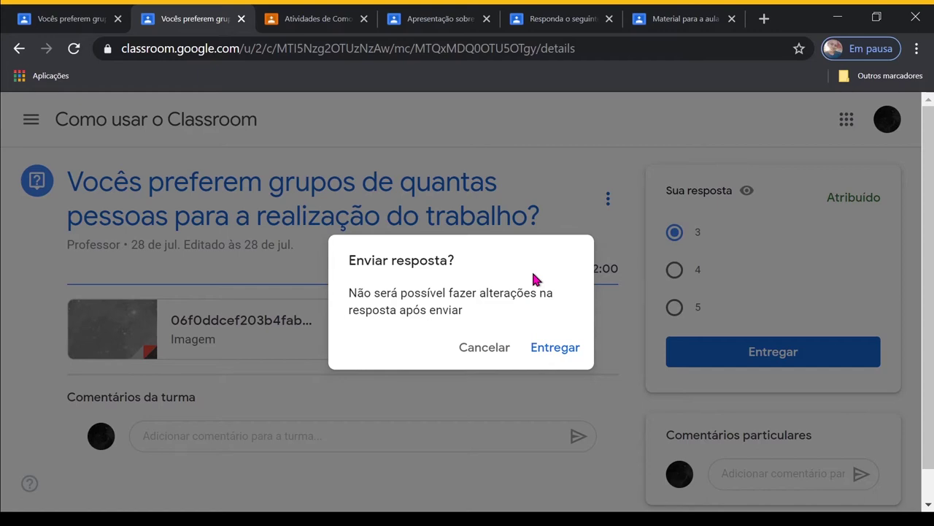
left_click(481, 349)
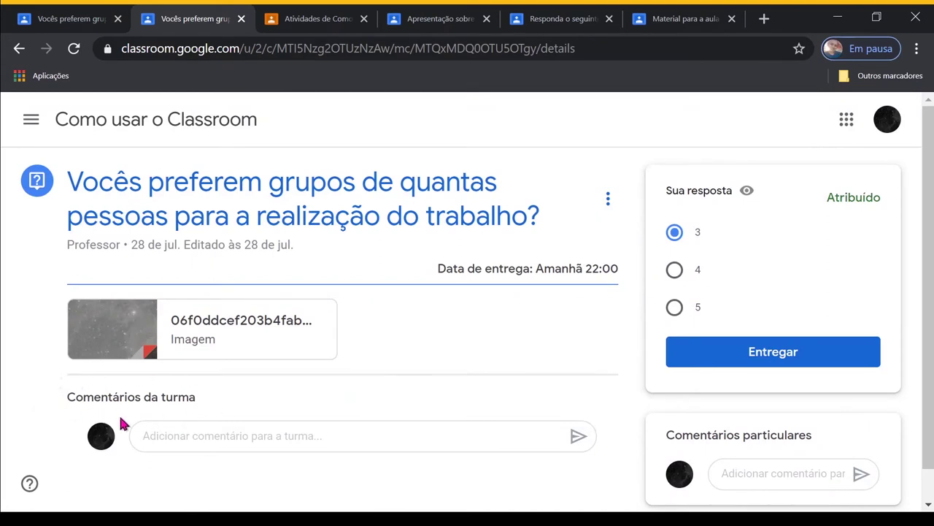
- Post the class comment "prefiro menos pessoas no grupo" on the group-size question
left_click(222, 431)
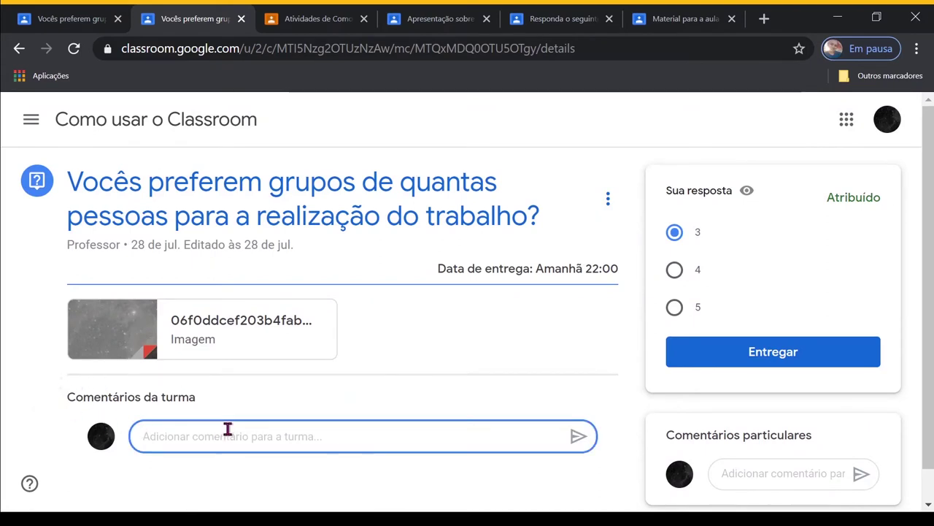
type("prefiro menos pessoas no")
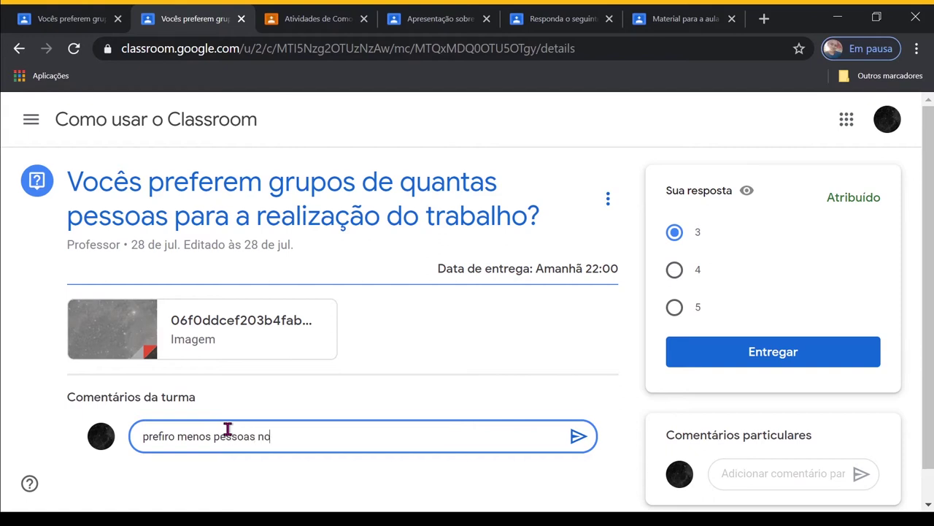
type(" grupo")
left_click(580, 440)
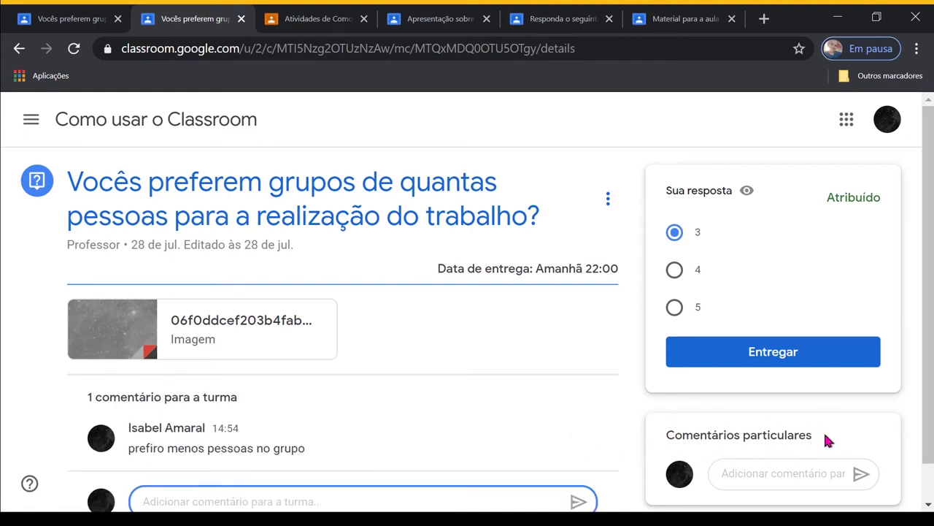
- Send the private comment "Posso fazer em dupla?" on the group-size question
left_click(789, 471)
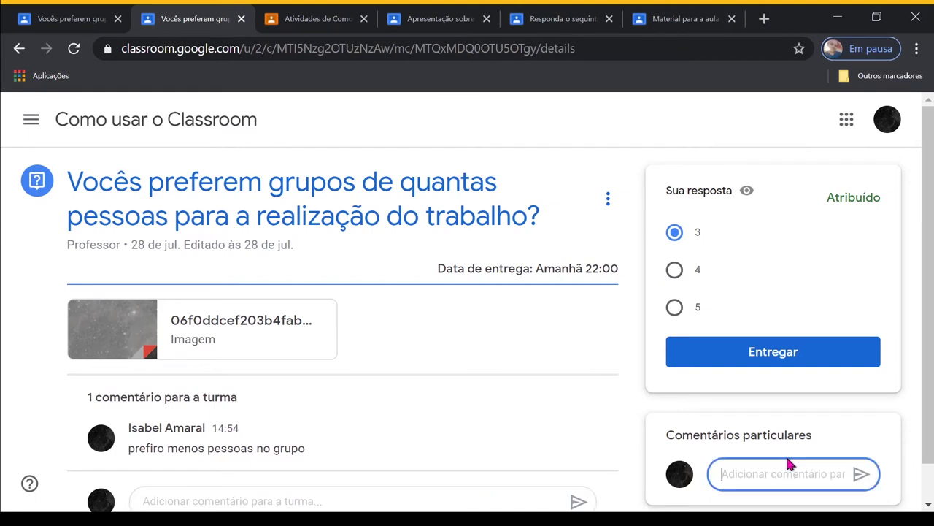
type("Posso fa")
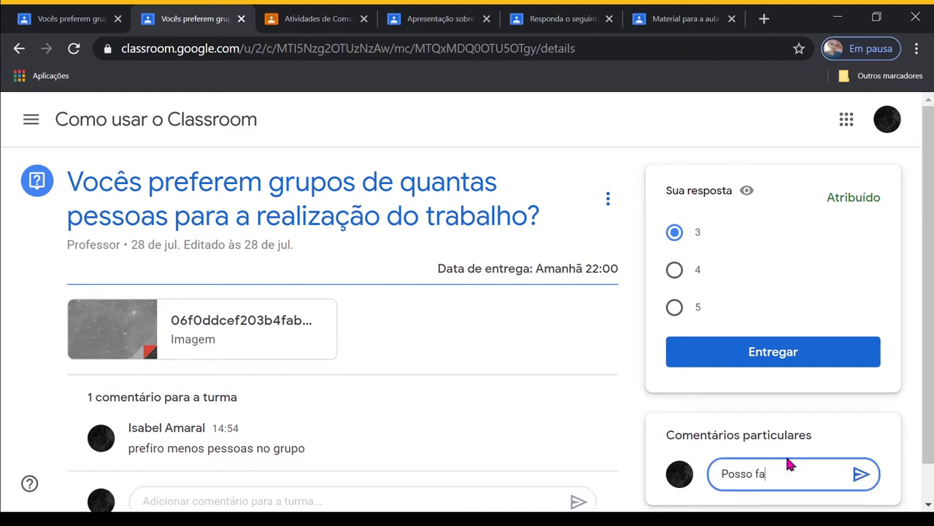
type("zer em dupla?")
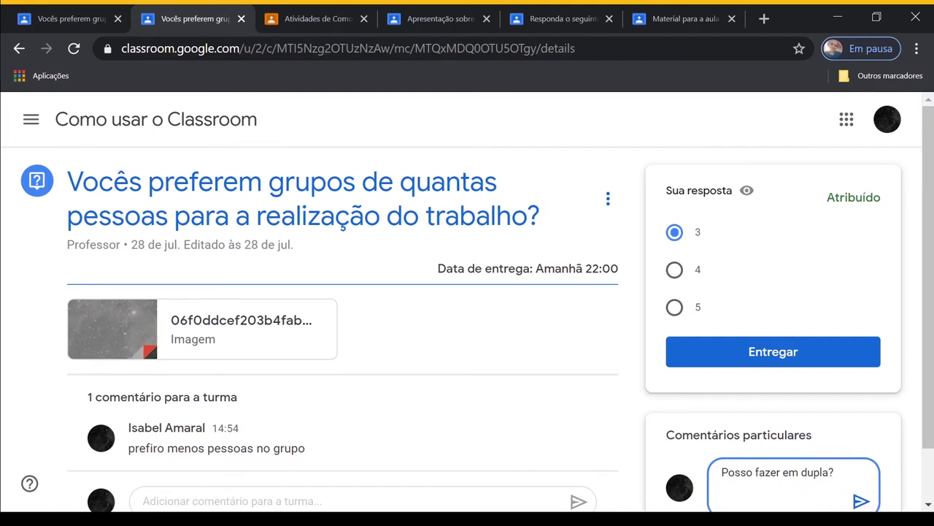
scroll(847, 460, "down", 1)
left_click(860, 447)
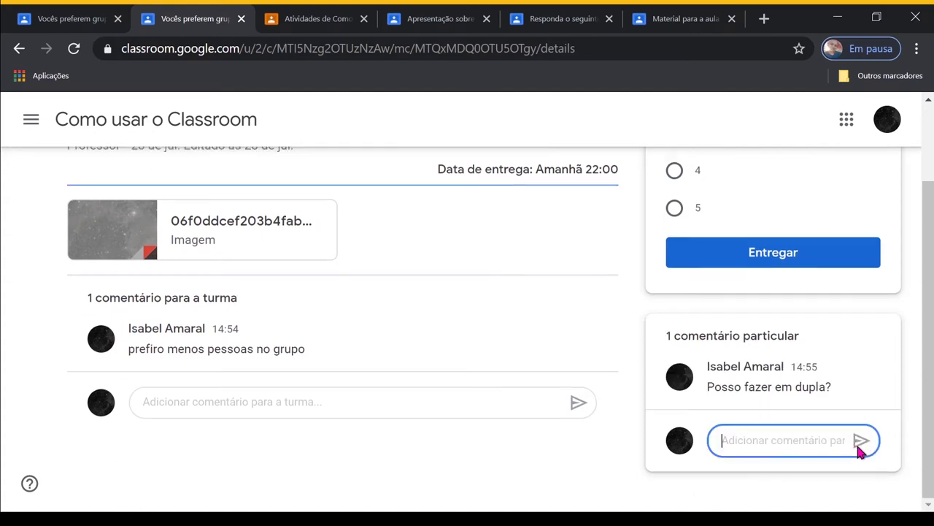
scroll(567, 252, "up", 2)
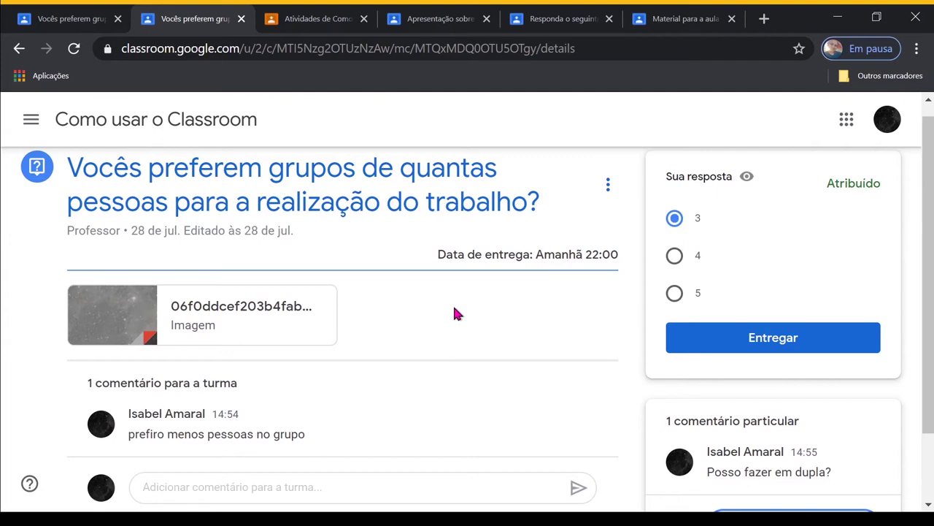
- In the Apresentação sobre a Google assignment, open the attached Google Docs document, write "Apresentação sobre a Google", and close it
left_click(441, 18)
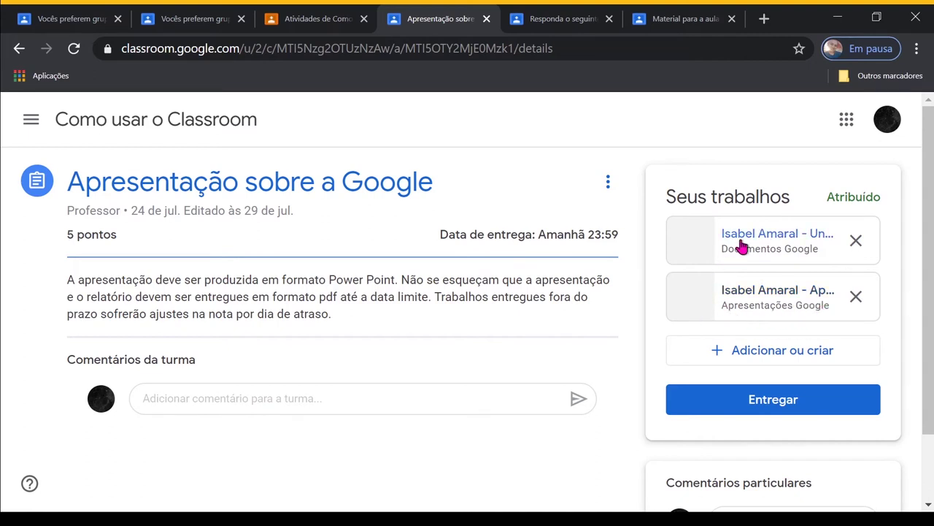
left_click(786, 238)
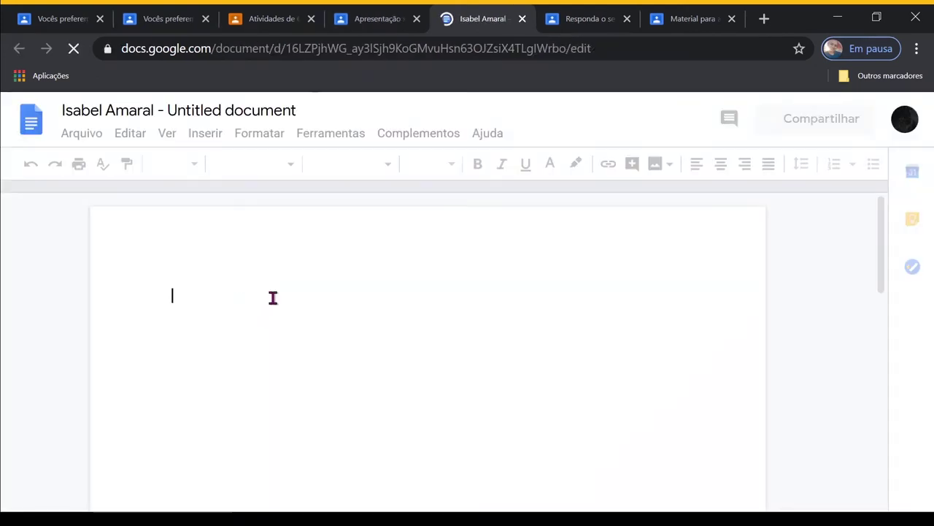
type("Apresentação")
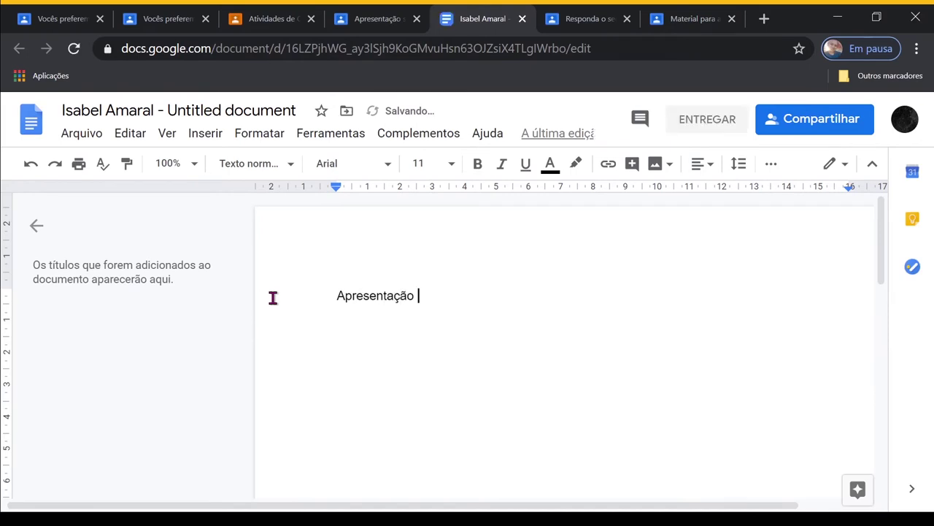
type(" d")
key("BackSpace")
type("sobre a Google")
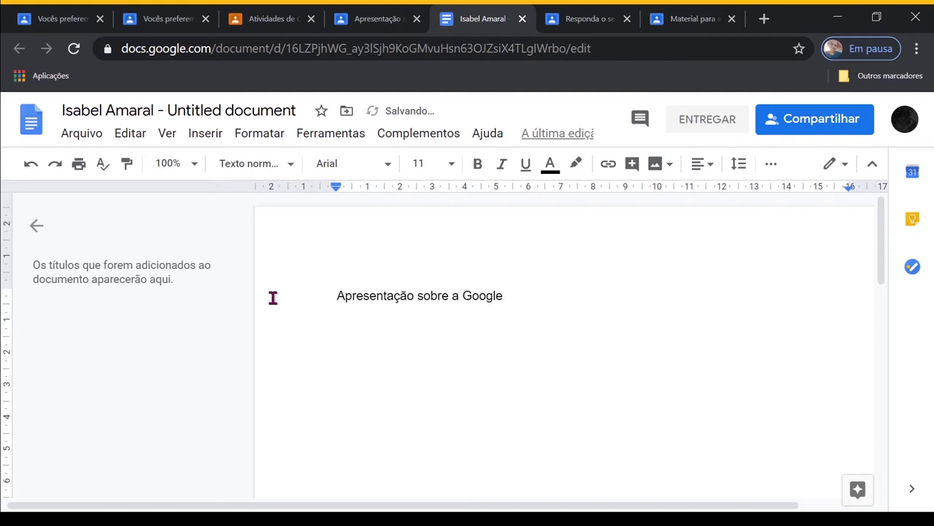
left_click(522, 20)
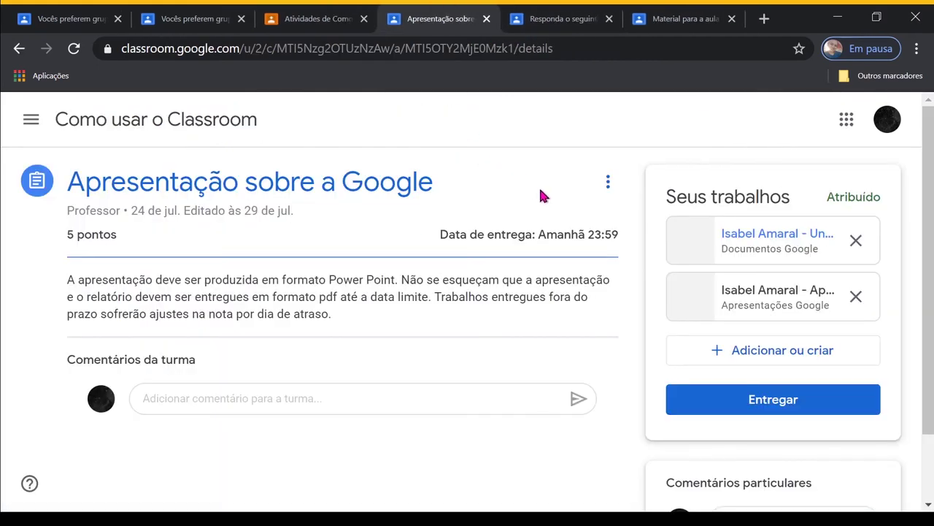
- Reopen the assignment's attached Google Docs document to check its saved text, and close it again
left_click(743, 237)
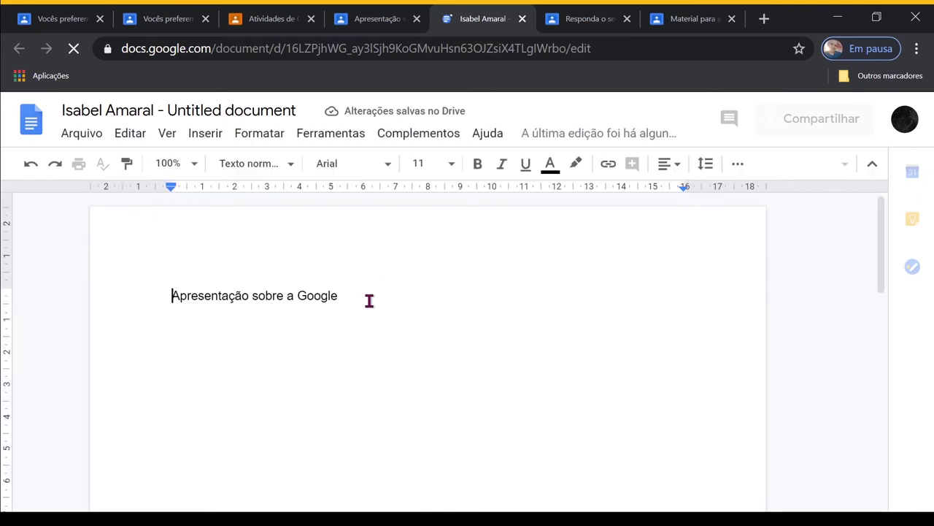
left_click_drag(340, 296, 148, 287)
left_click(445, 314)
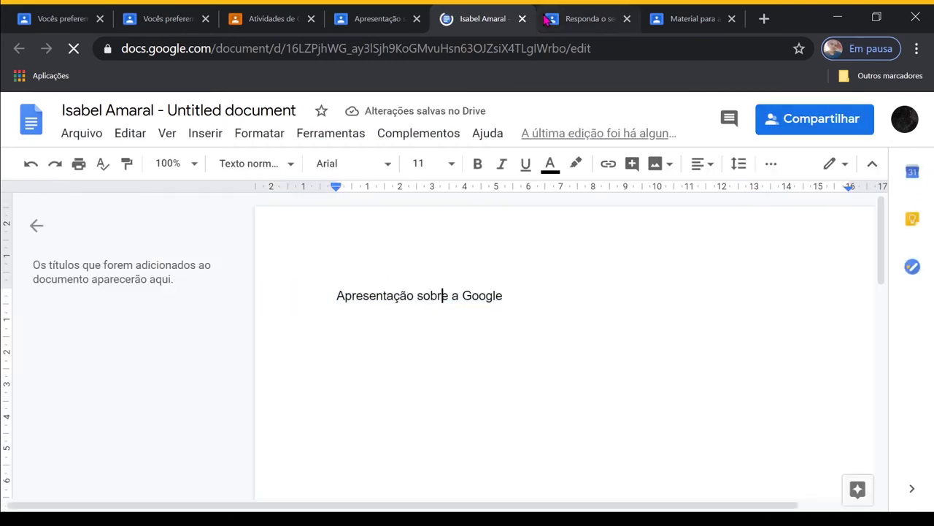
left_click(522, 19)
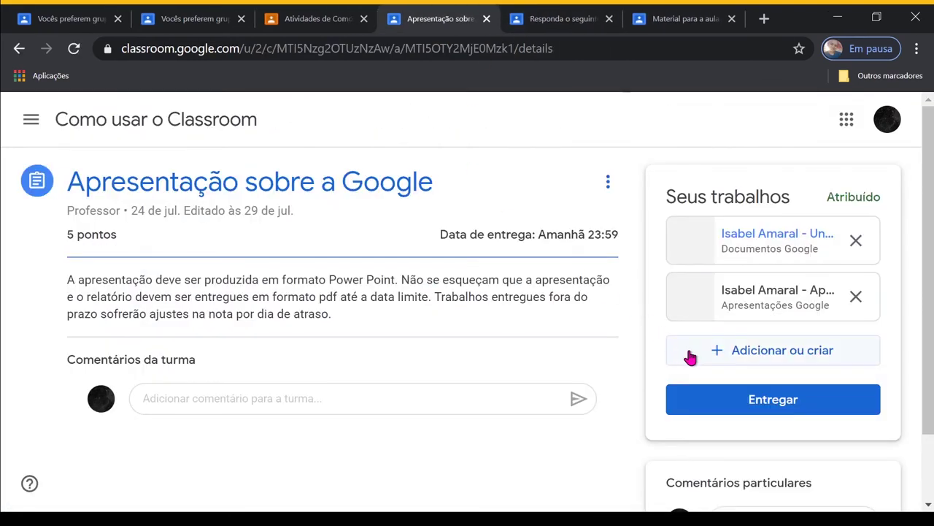
- Attach the recent Google Drive image 06f0ddcef203b4fab5bb547351653b0d.jpg to the Apresentação sobre a Google assignment
left_click(788, 351)
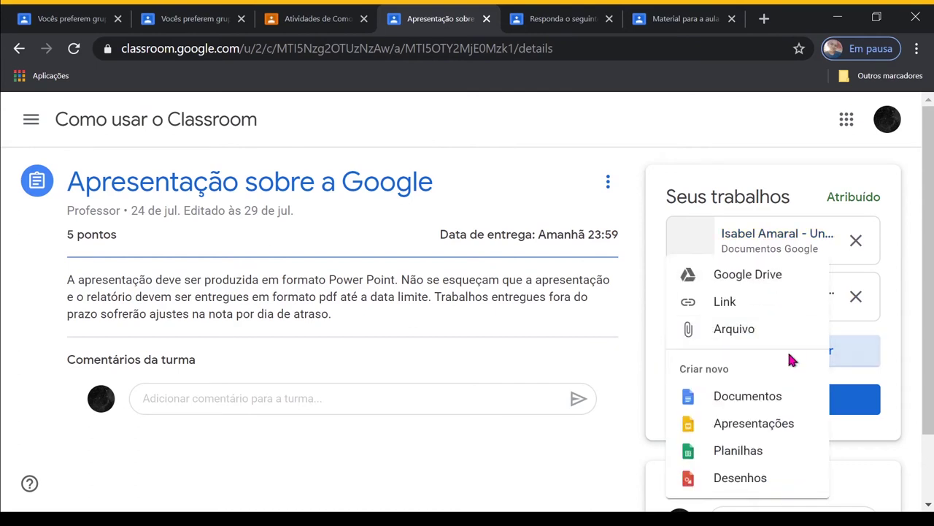
left_click(747, 328)
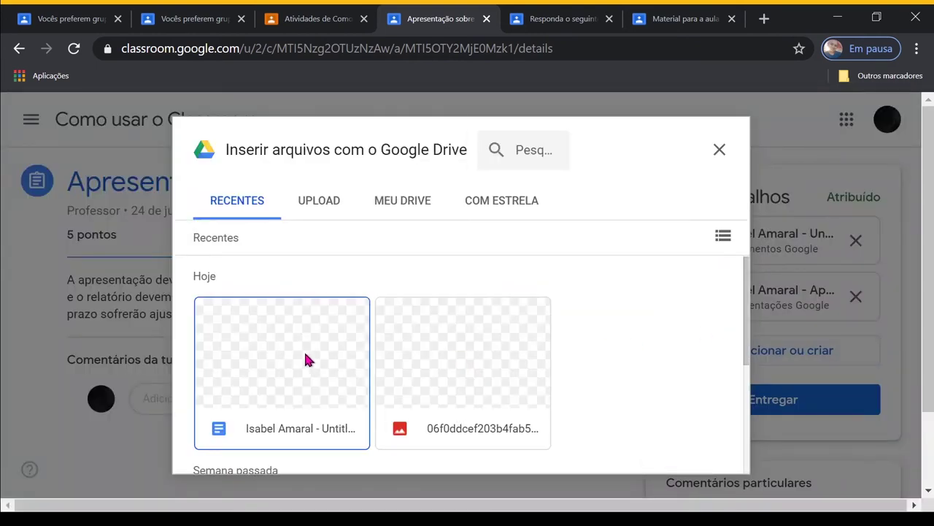
double_click(463, 350)
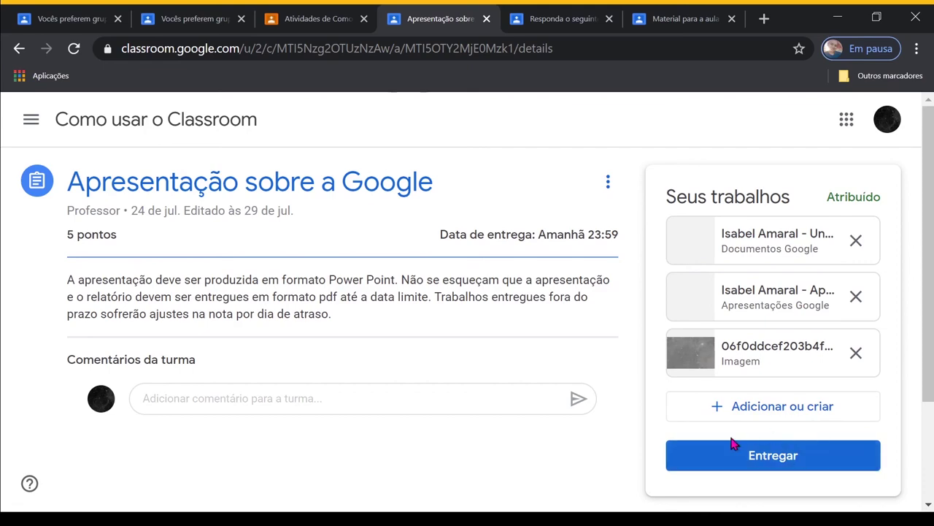
- Turn in the Apresentação sobre a Google assignment with its three attachments and confirm the submission
scroll(794, 460, "down", 1)
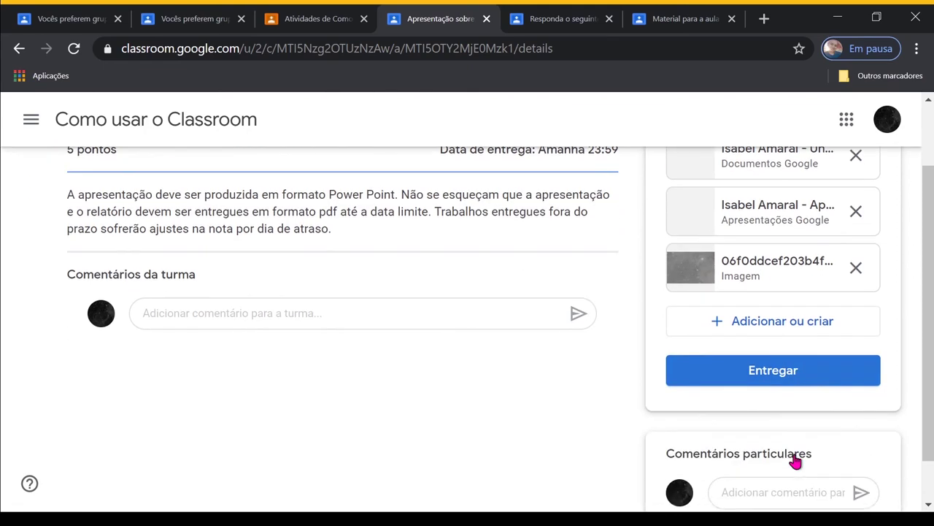
left_click(797, 373)
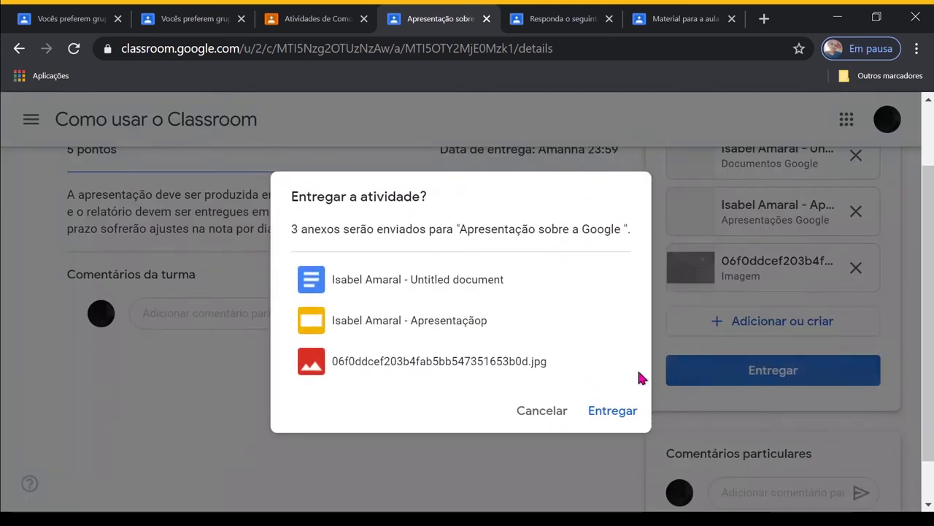
left_click(611, 410)
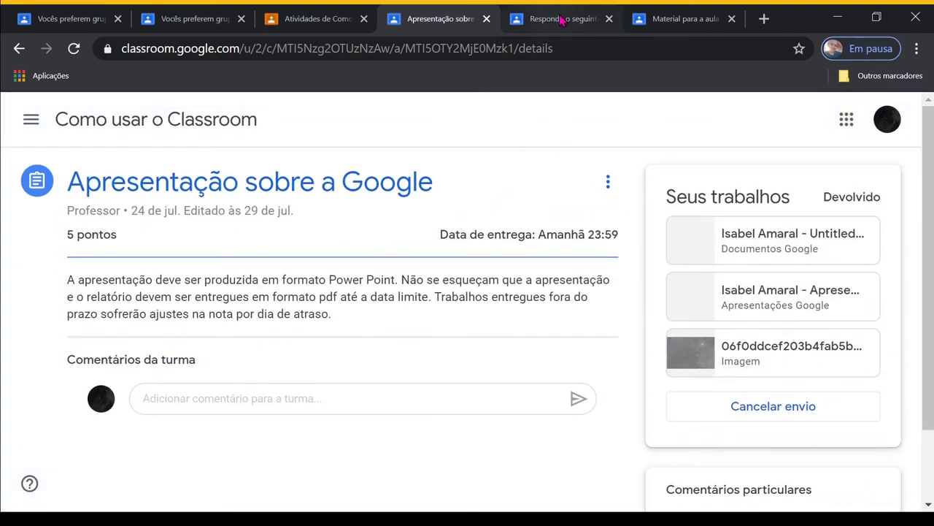
- Open the Google Classroom form in the questionnaire assignment, choose Option 1, answer "sim" to Fale sobre a Google, and submit it
left_click(559, 18)
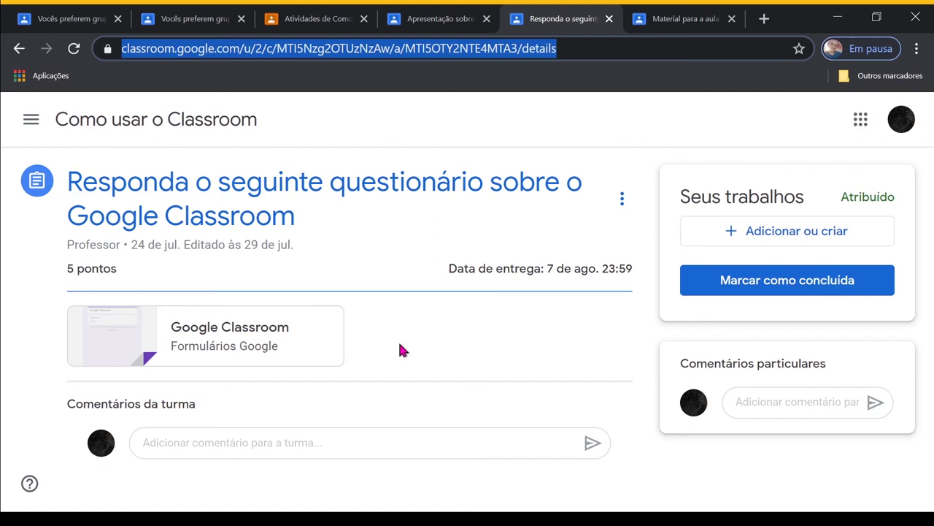
left_click(205, 332)
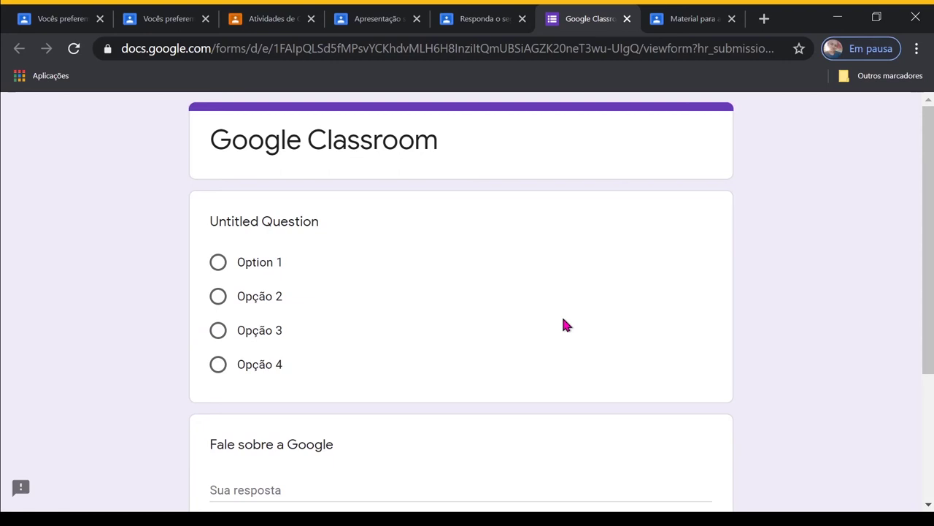
left_click(219, 264)
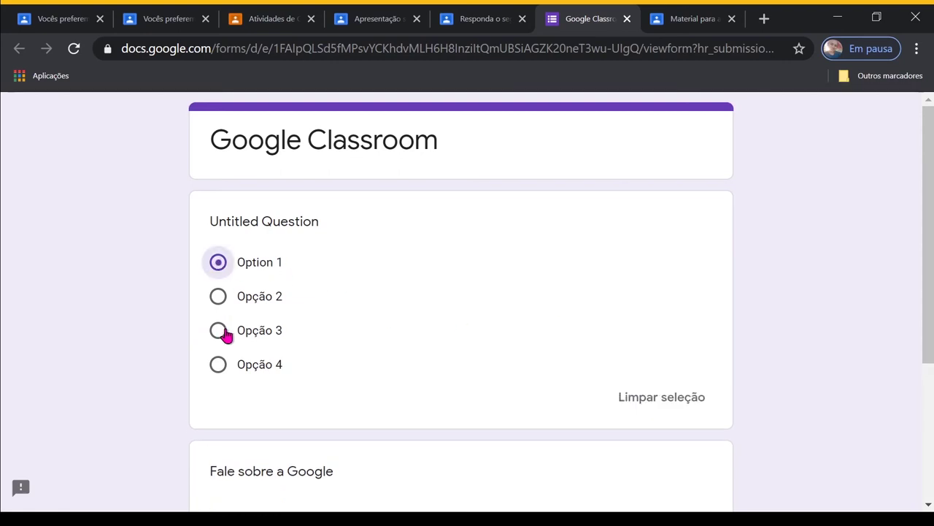
scroll(420, 383, "down", 3)
left_click(299, 292)
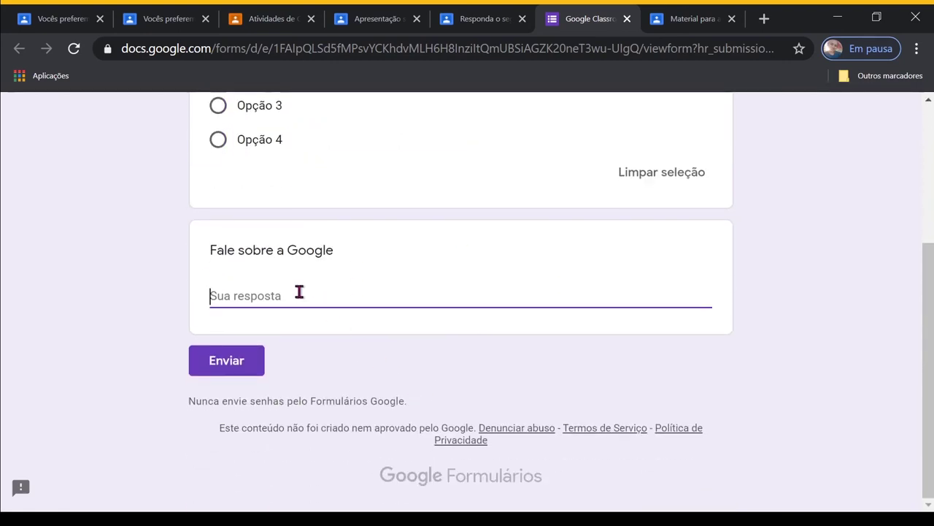
type("sim")
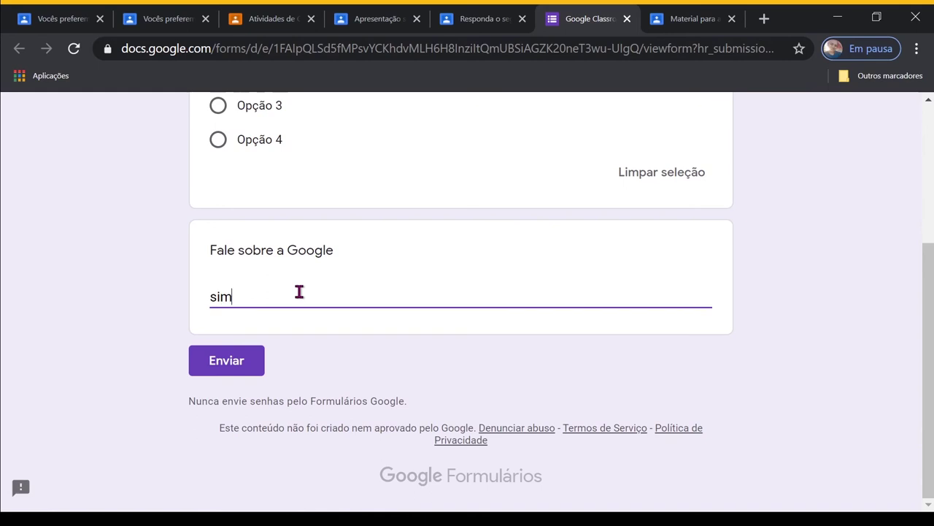
left_click(218, 371)
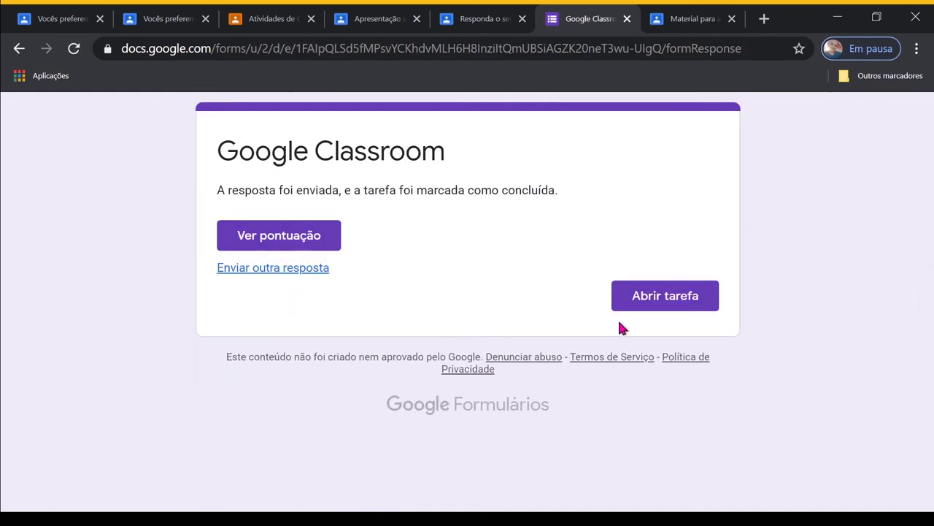
- Open the assignment from the submitted form and view its unsubmit confirmation, keeping the work turned in
left_click(664, 305)
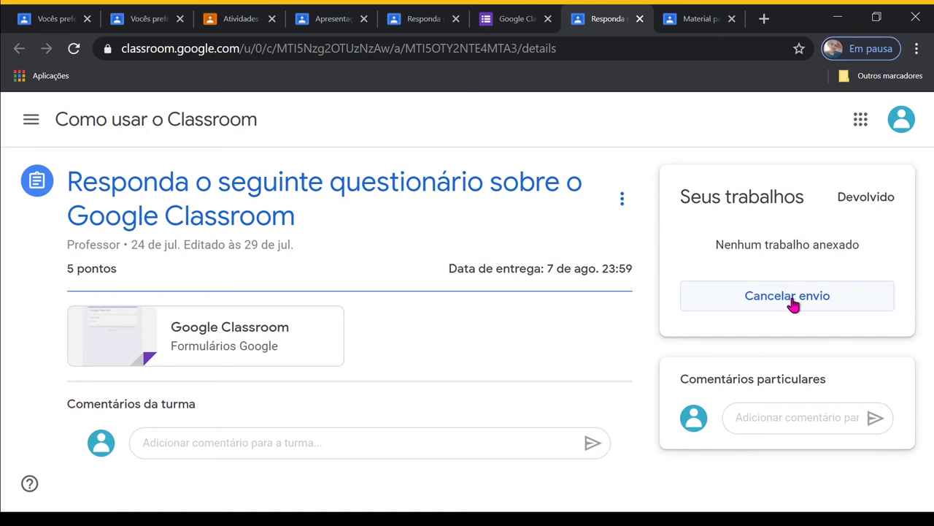
left_click(793, 304)
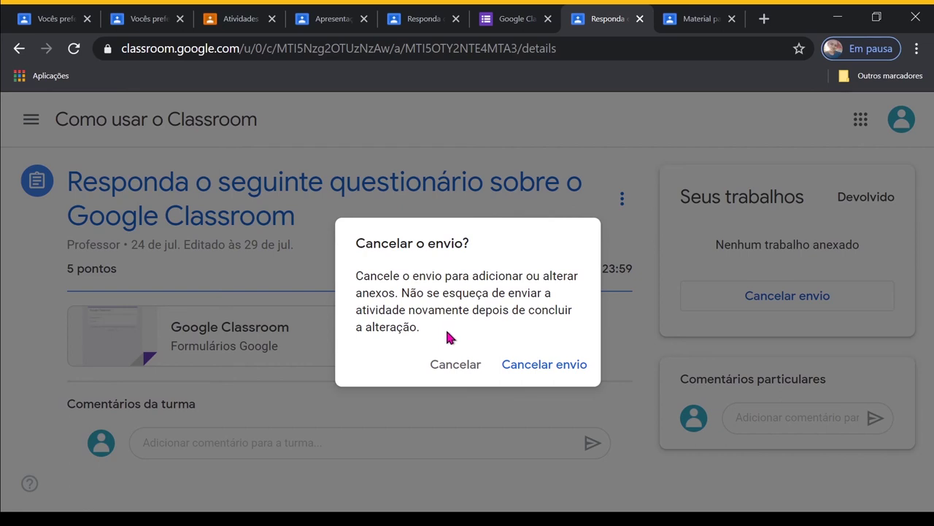
left_click(455, 365)
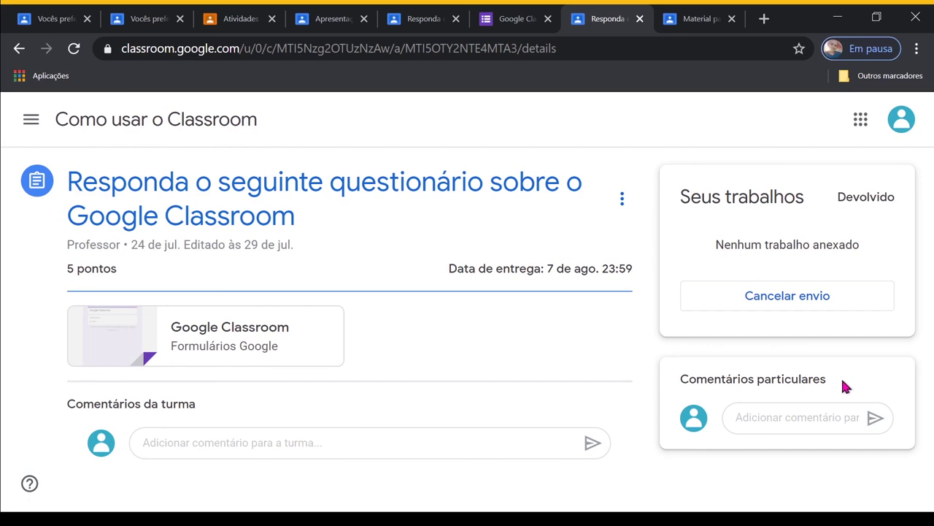
- Switch to the class material page Material para a aula do dia 31 de julho
left_click(697, 20)
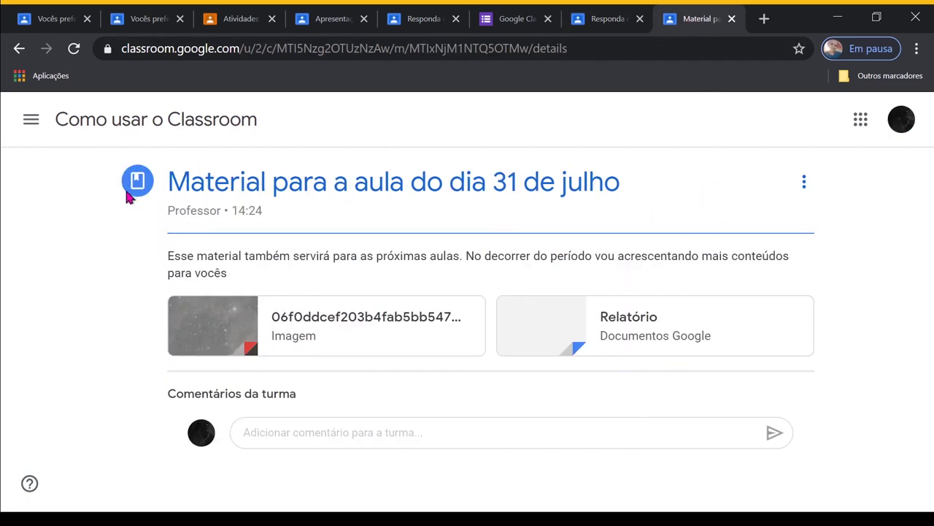